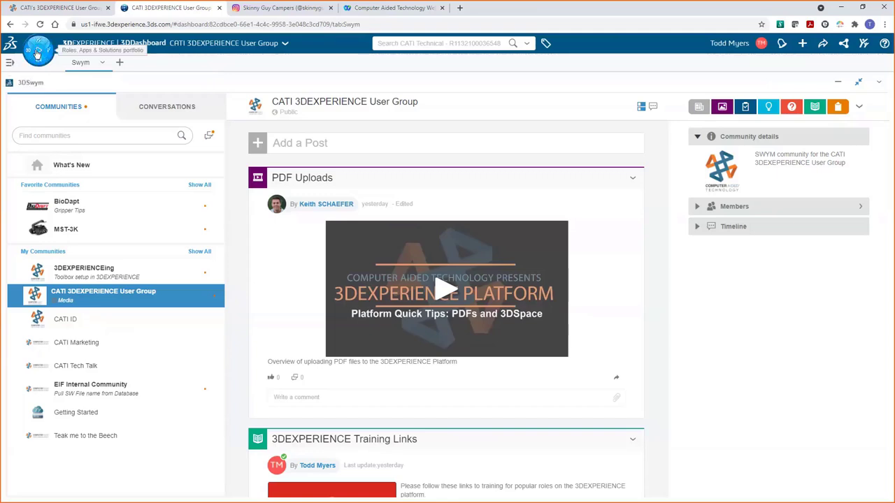
Browse the Collaborative Business Innovator role's apps to check 3DSwym's tenant options
left_click(37, 54)
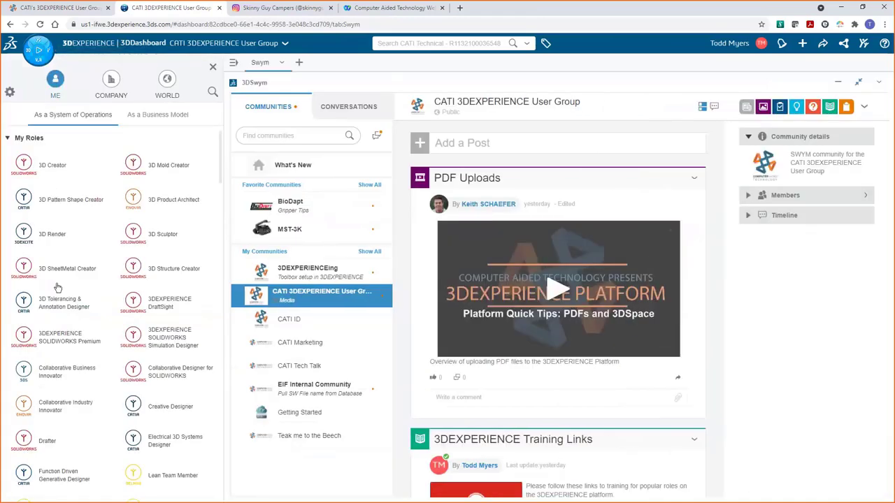
left_click(58, 377)
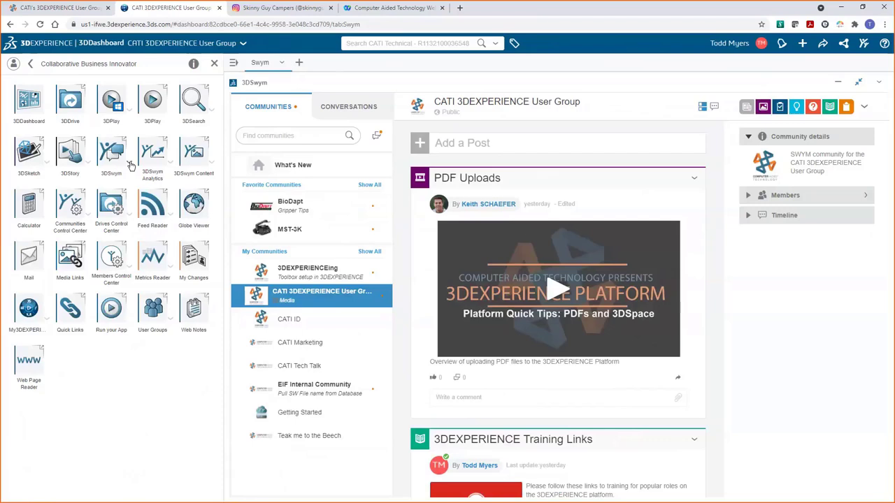
left_click(130, 165)
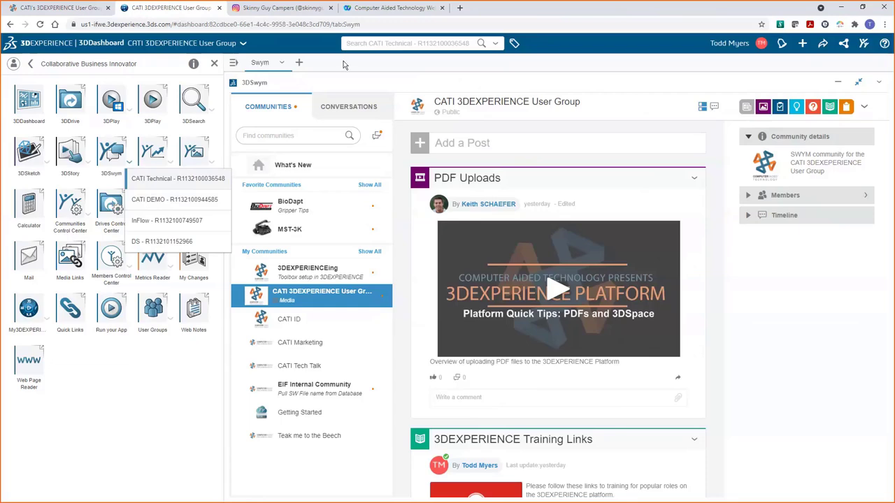
left_click(214, 63)
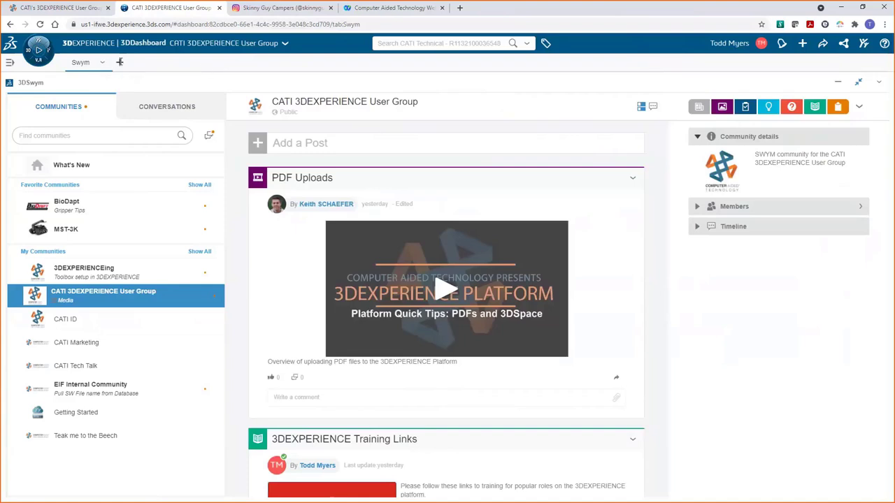
Add a new dashboard tab and drop a 3DSwym widget, found by searching '3d', onto it
left_click(120, 64)
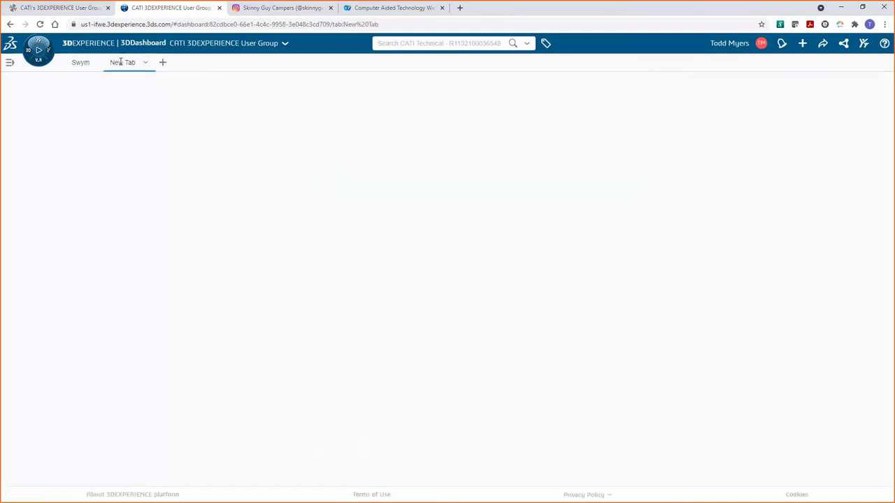
left_click(33, 49)
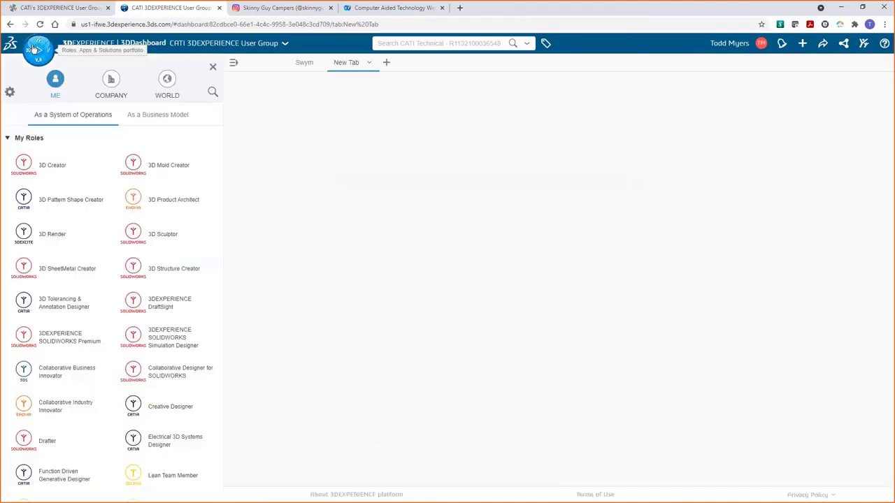
left_click(212, 93)
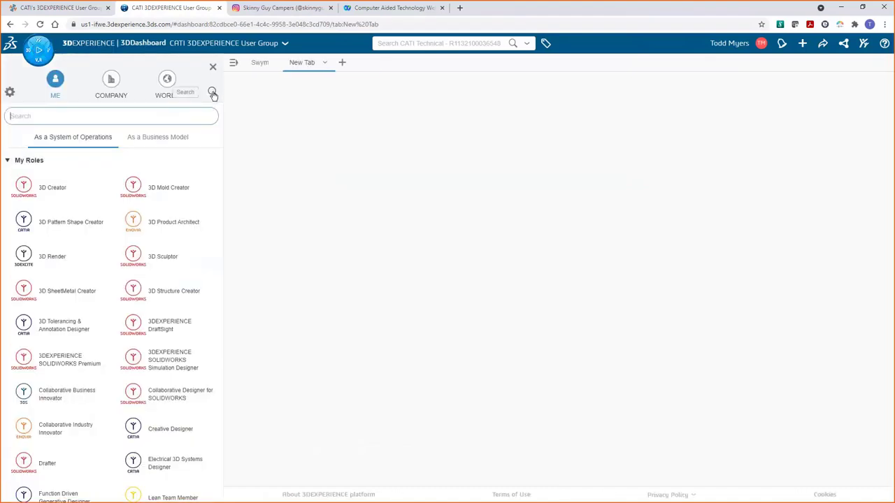
type("3d")
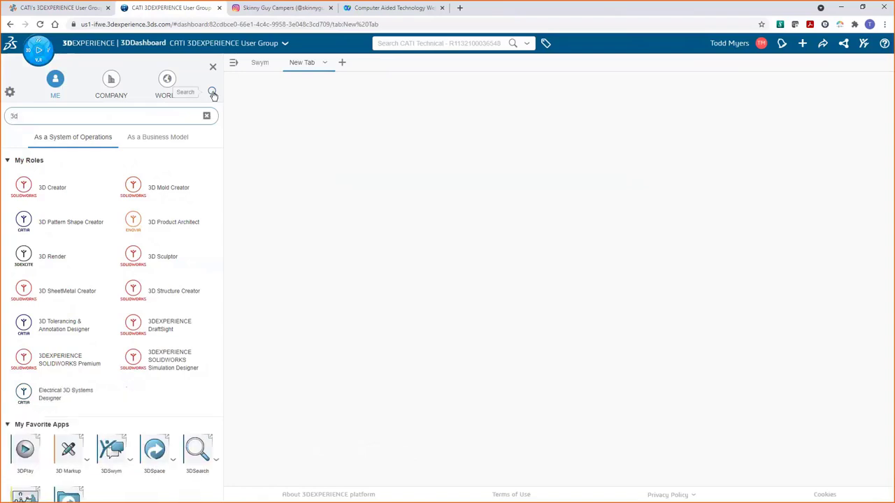
left_click(130, 460)
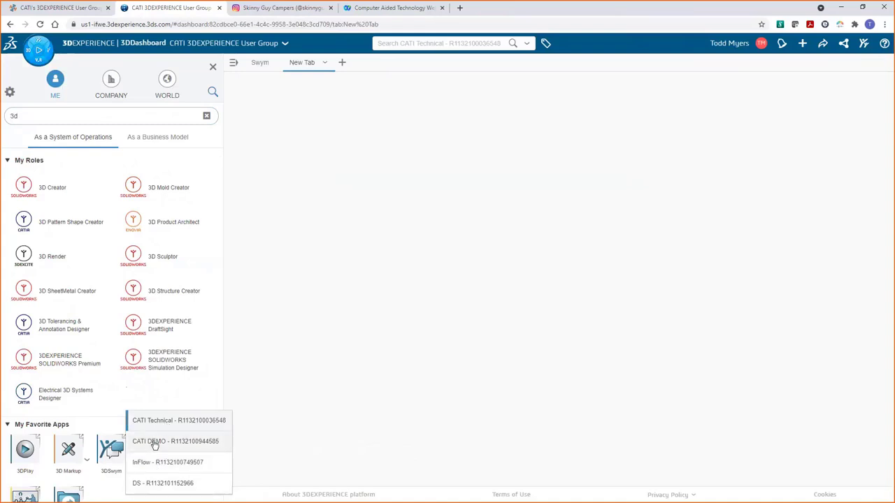
left_click_drag(110, 447, 296, 344)
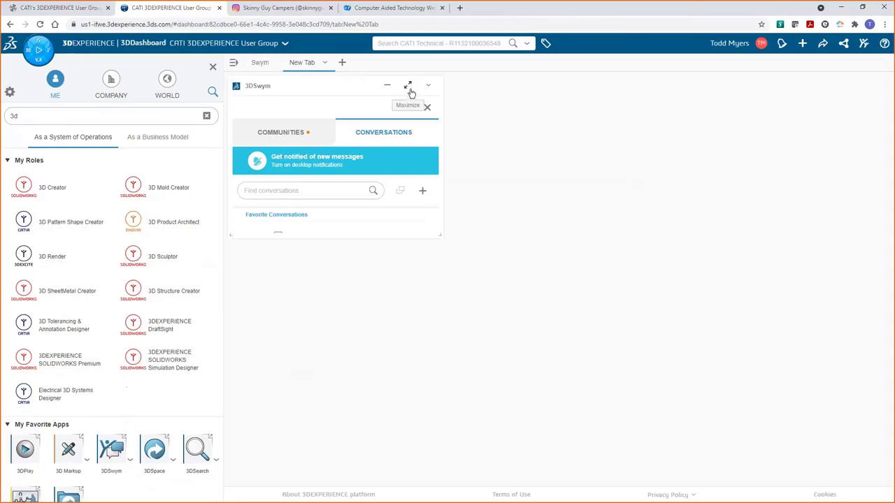
Maximize the 3DSwym widget and try dragging another 3DSwym app onto the tab
left_click(409, 85)
left_click(214, 67)
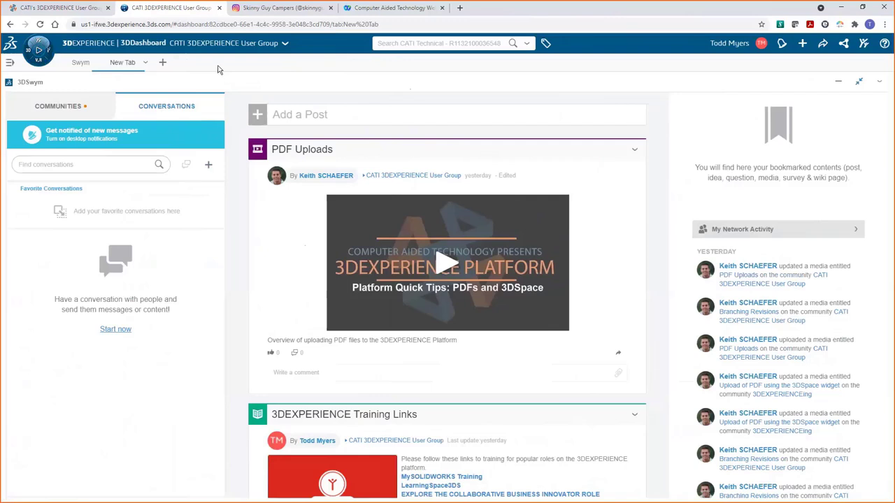
left_click(30, 53)
scroll(61, 316, "down", 3)
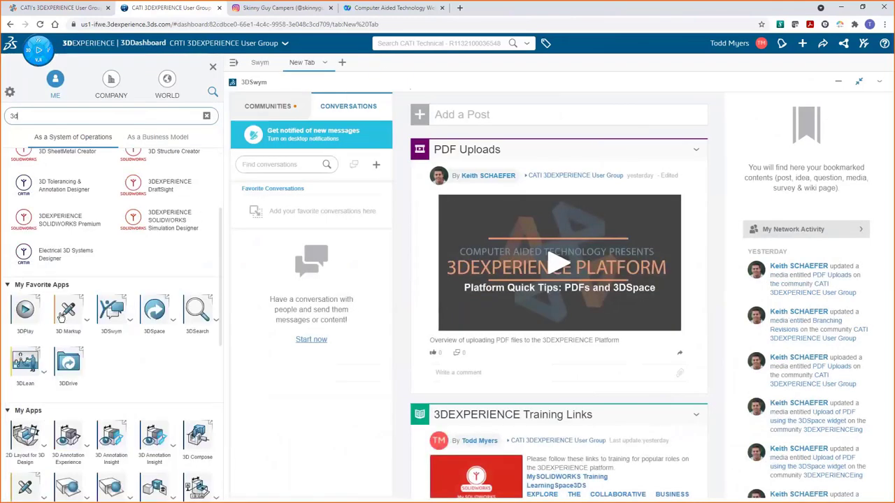
left_click_drag(120, 319, 762, 271)
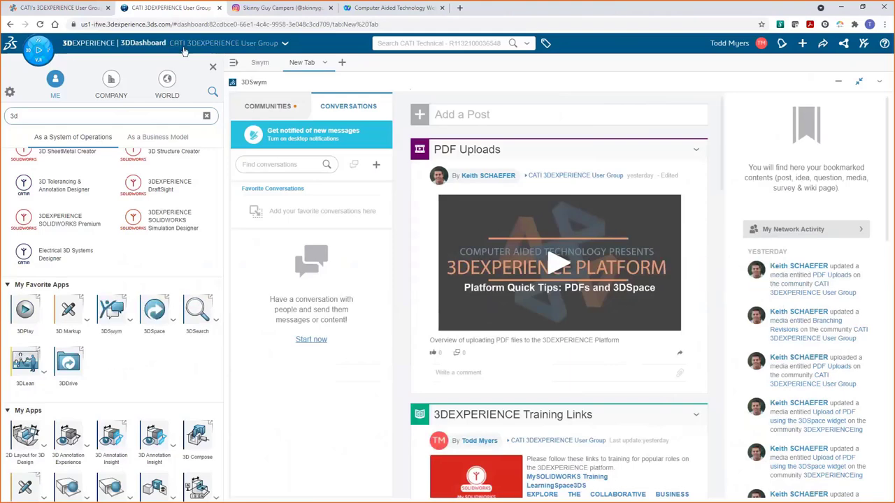
left_click(213, 67)
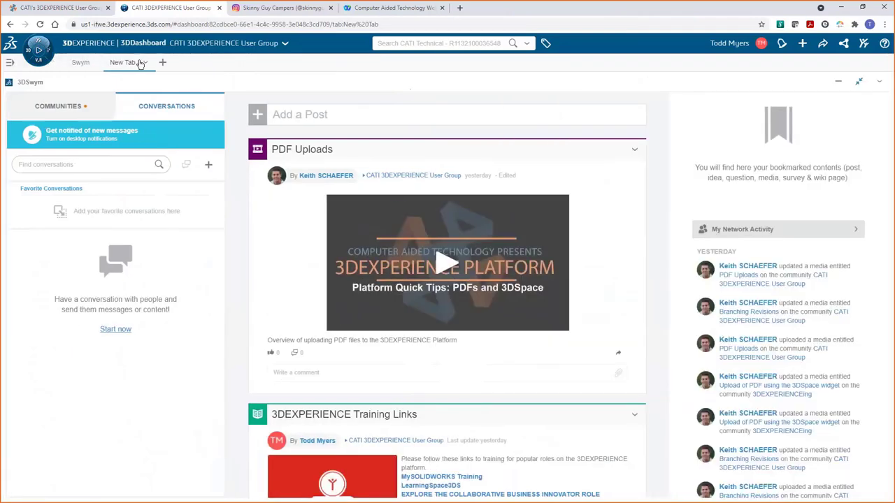
Connect 3DSwym to the CATI DEMO tenant and add it as a second widget
left_click(143, 62)
left_click(39, 49)
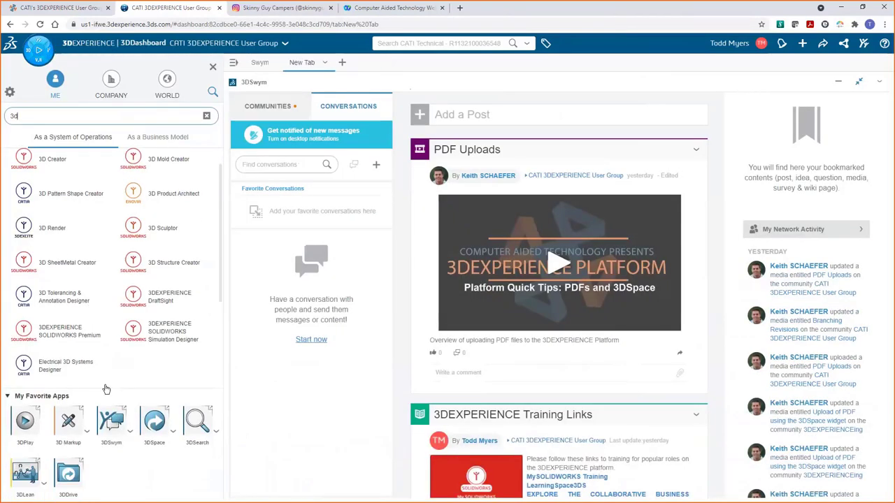
scroll(106, 388, "down", 3)
left_click(129, 273)
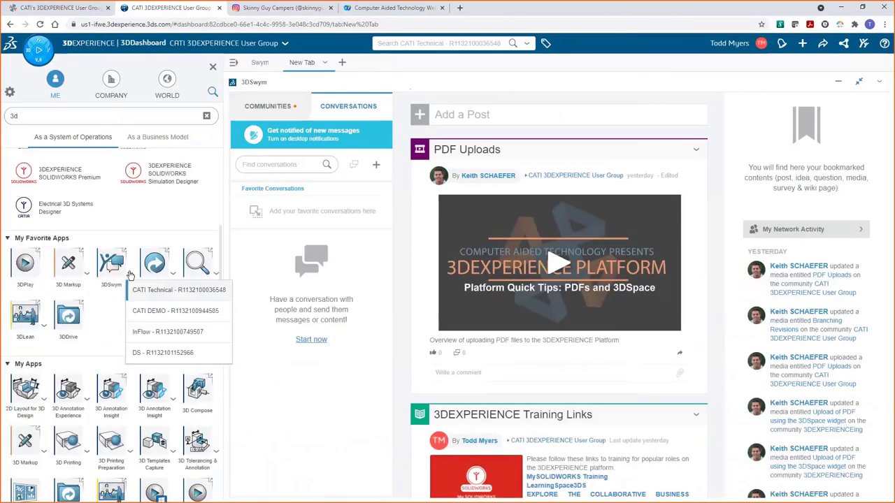
left_click(150, 310)
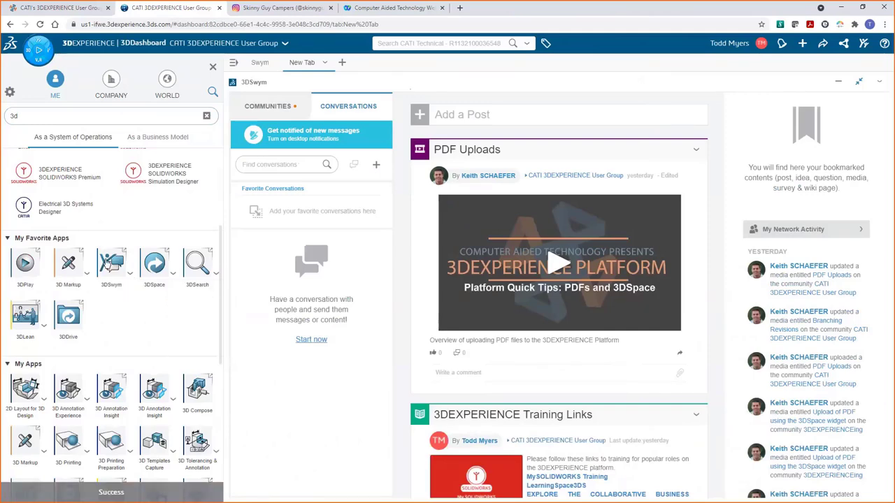
left_click_drag(106, 260, 525, 250)
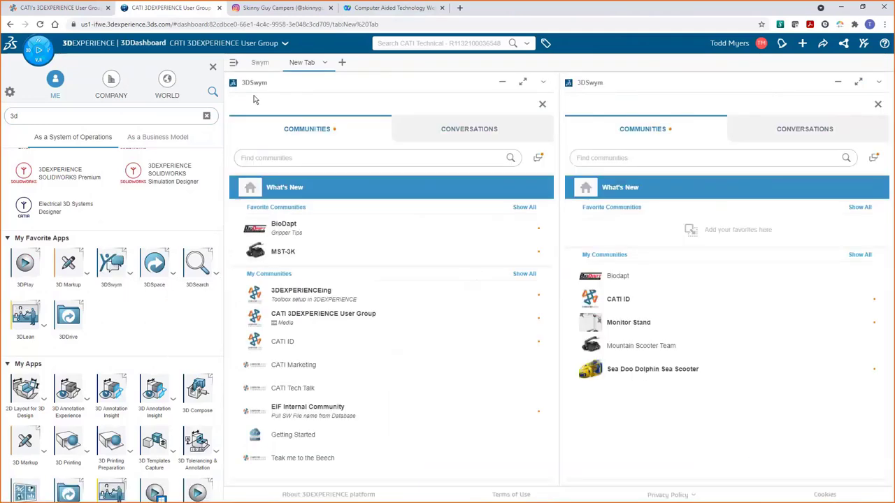
Close the apps panel and return to the Swym dashboard tab
left_click(212, 66)
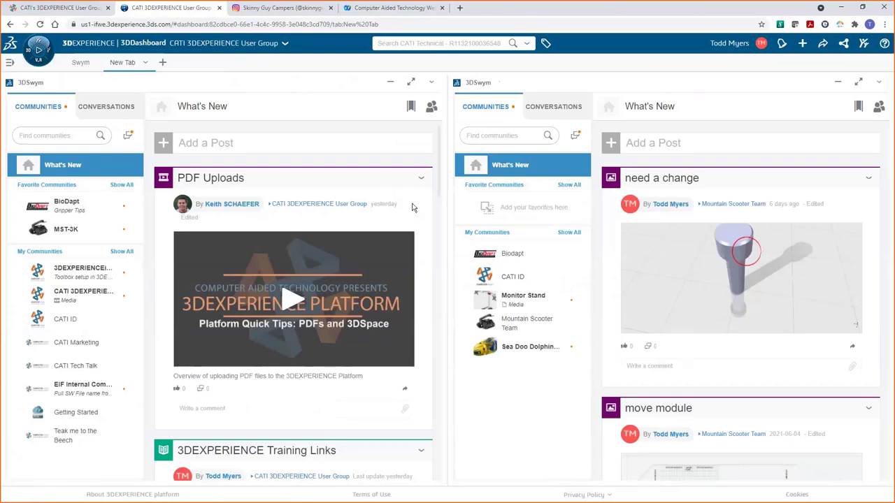
left_click(84, 62)
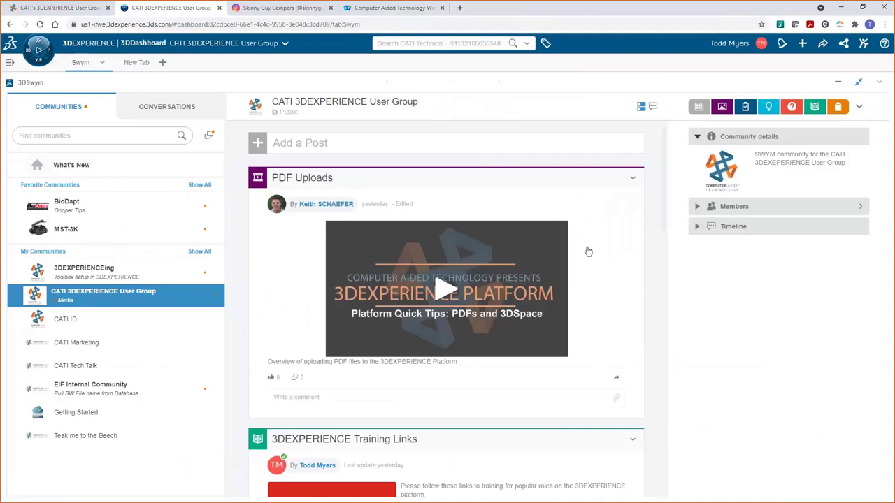
Scroll the feed and open the 3DEXPERIENCE Training Links post in full
scroll(588, 251, "down", 1)
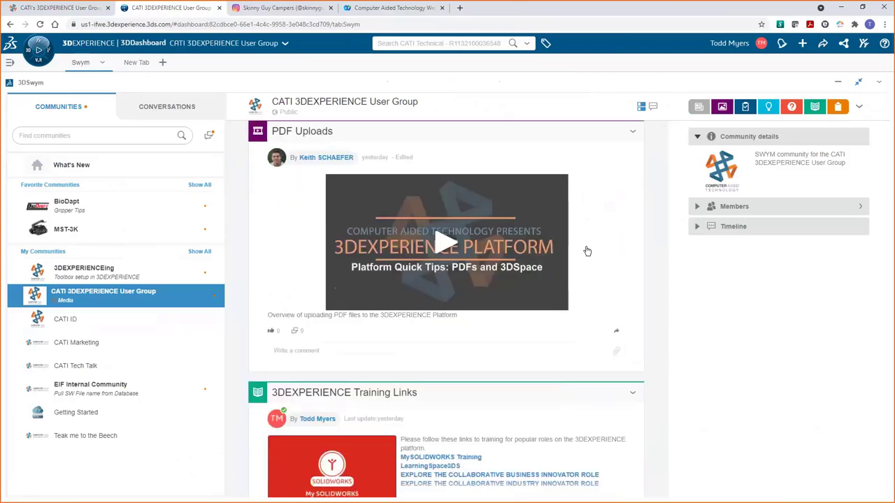
scroll(588, 251, "down", 3)
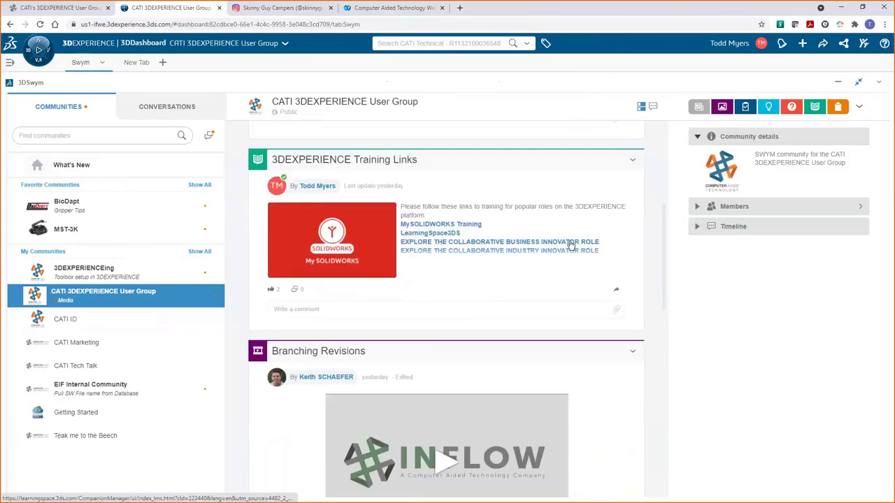
left_click(582, 158)
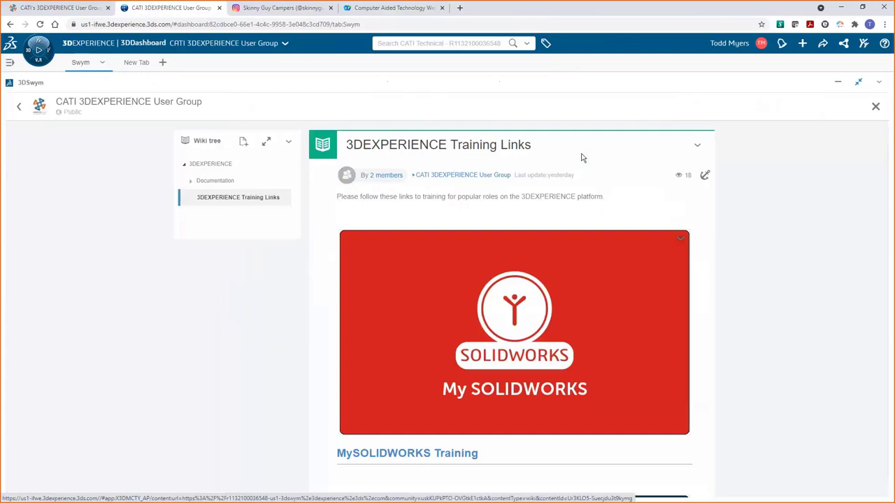
Read through the training links, then restore the widget and close the expanded post
scroll(582, 158, "down", 5)
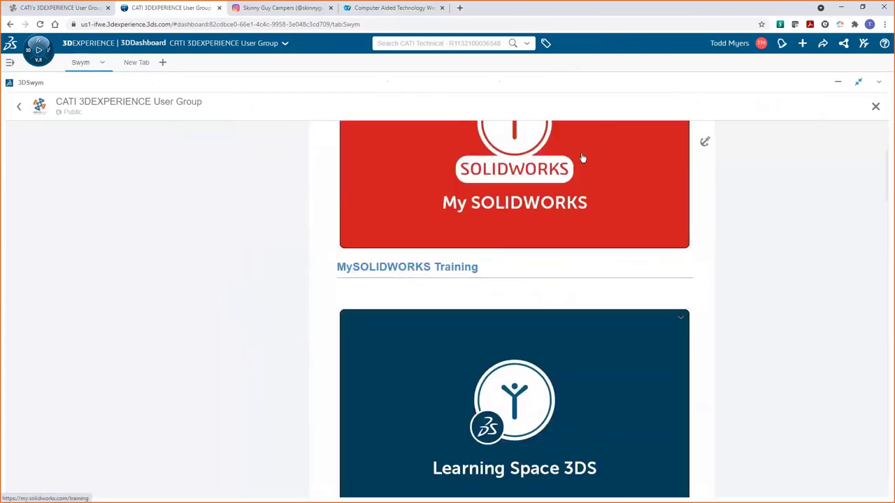
scroll(582, 158, "down", 3)
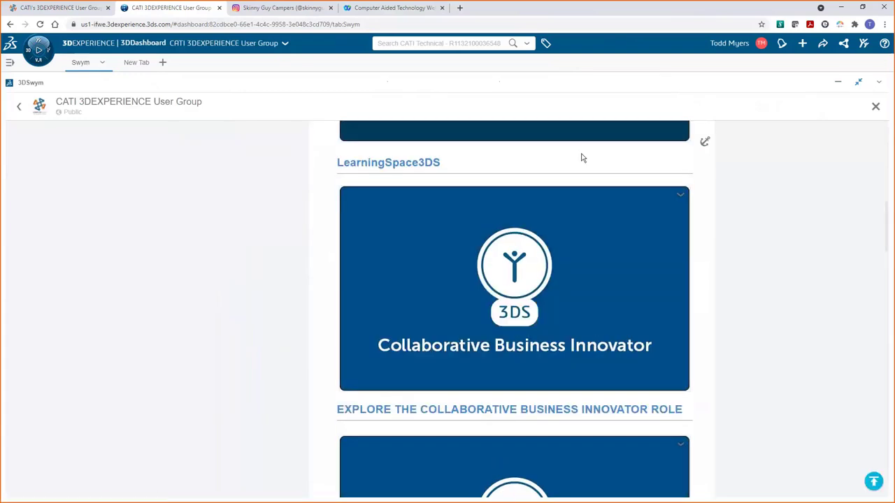
scroll(581, 157, "down", 3)
scroll(582, 158, "down", 6)
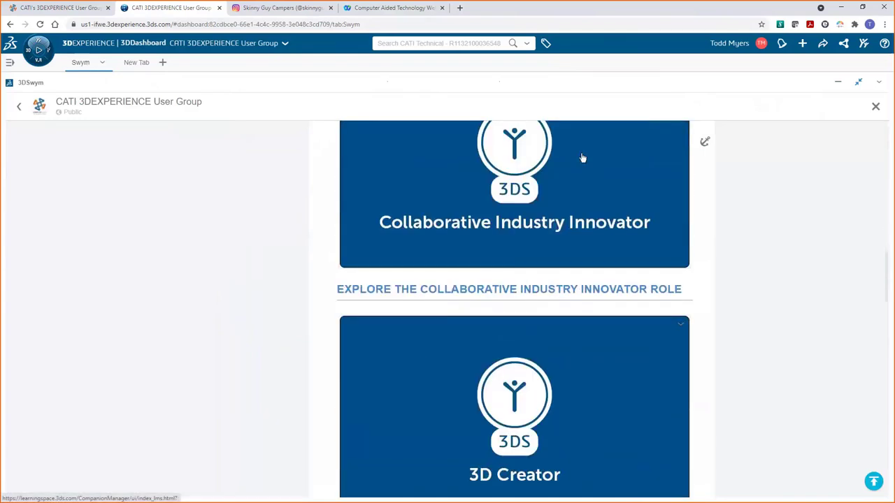
scroll(582, 158, "down", 2)
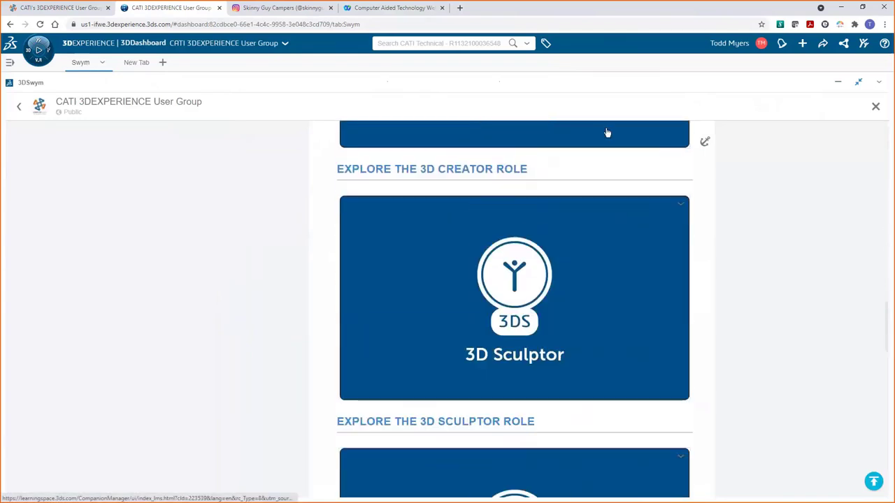
left_click(859, 84)
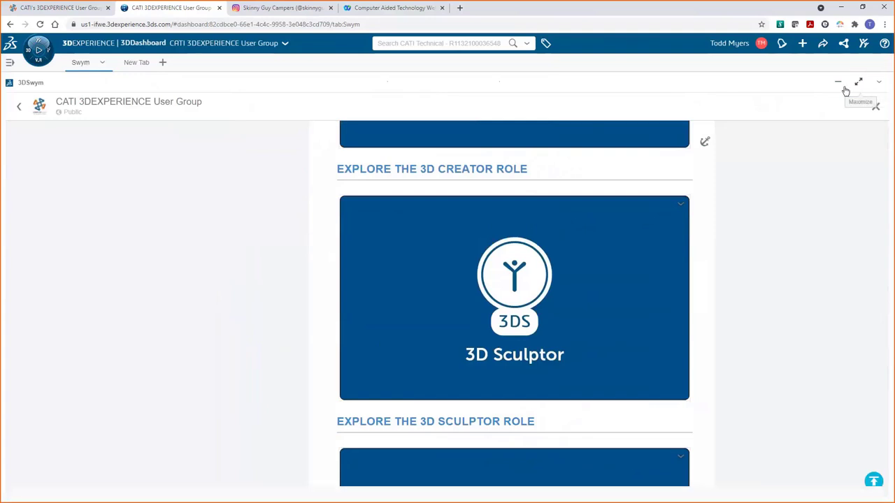
left_click(876, 107)
Start a standard post titled 'Welcome to the CATI User Group Community'
scroll(412, 298, "up", 5)
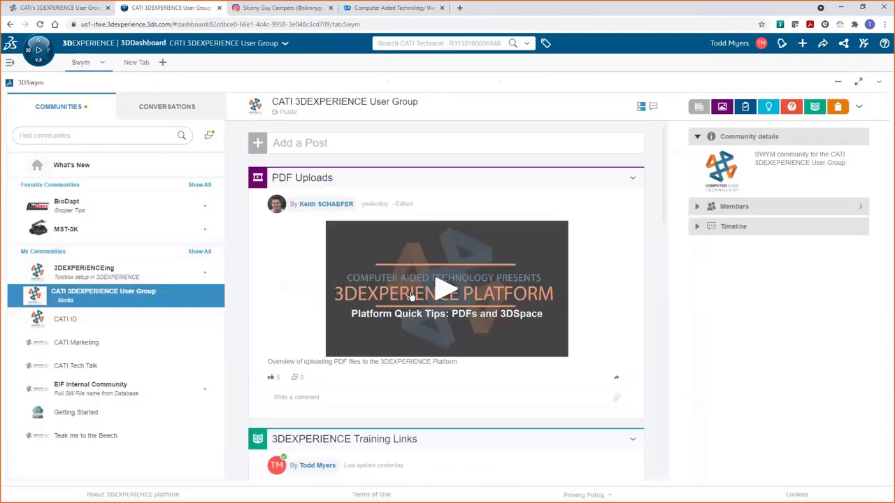
left_click(265, 145)
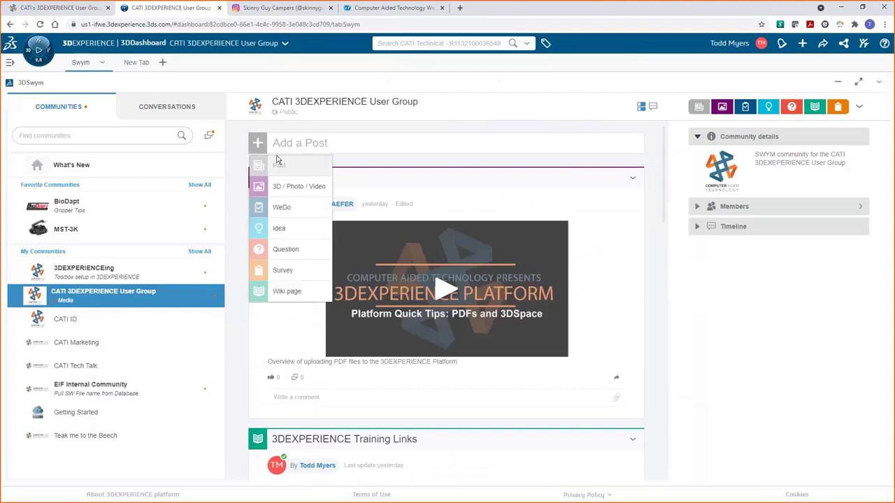
left_click(278, 163)
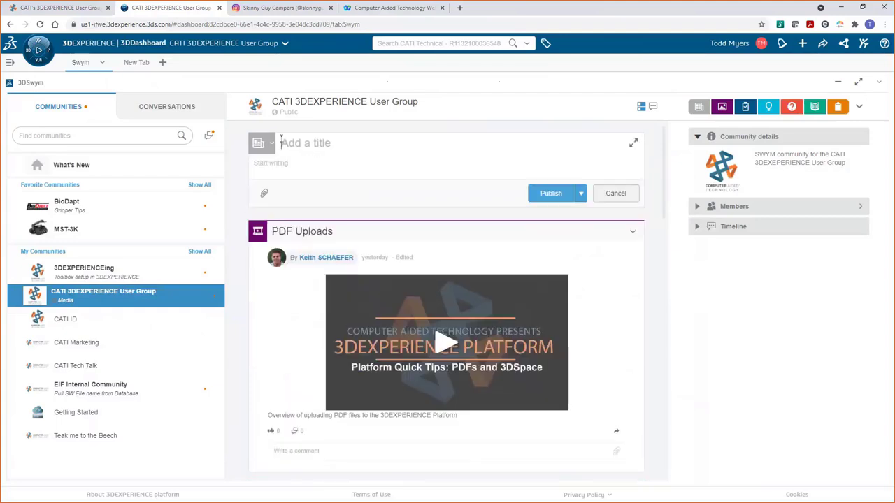
type("Welcom")
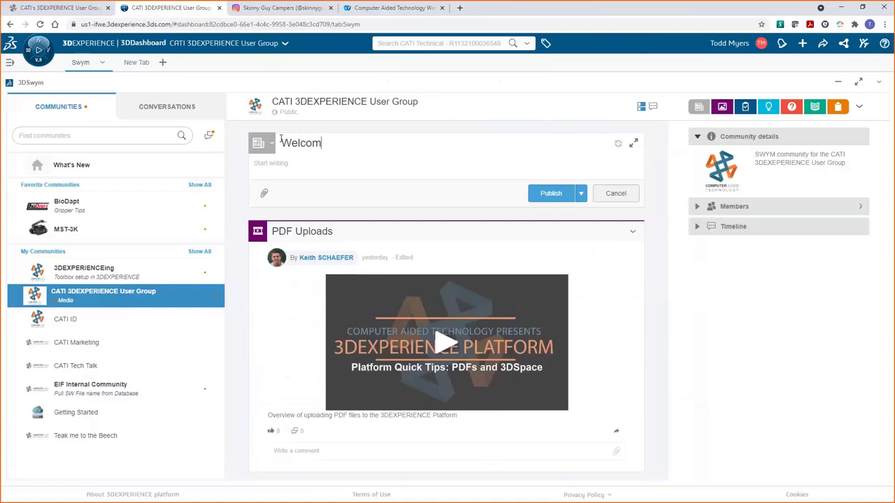
type("e to the 3")
key("BackSpace")
type("CATI User ")
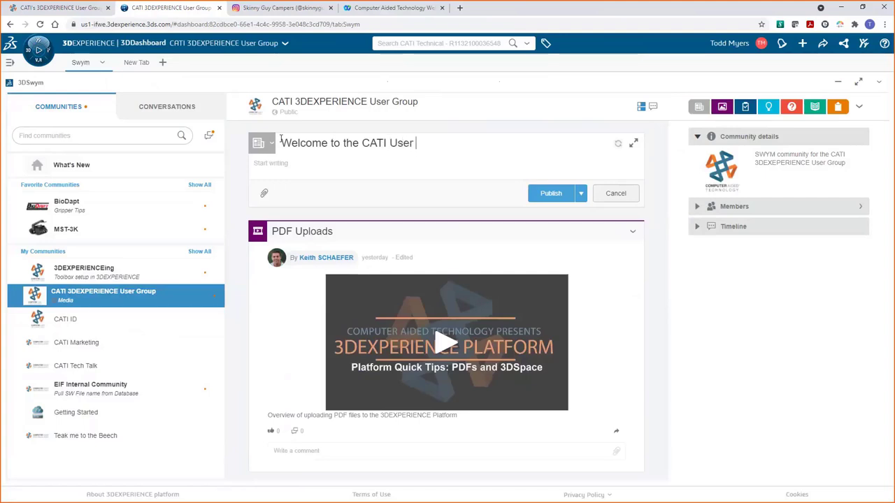
type("Group Community")
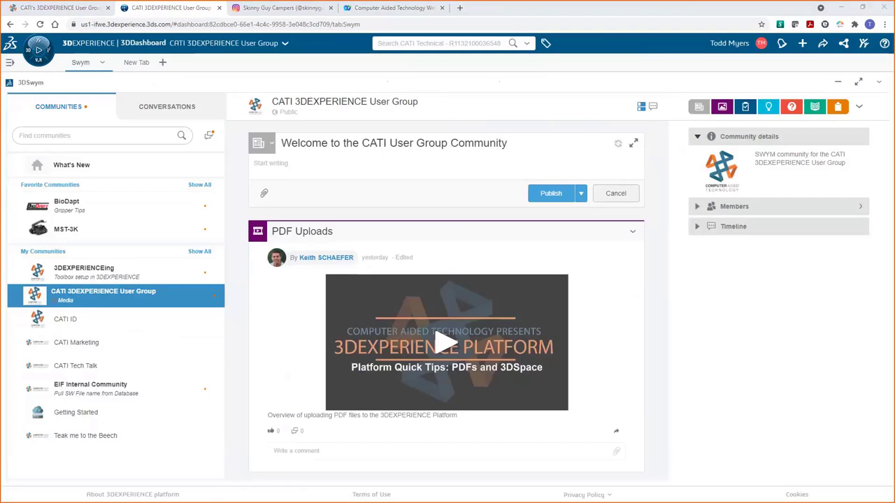
Paste the welcome paragraph into the body and publish the post
left_click(273, 173)
key("ctrl+v")
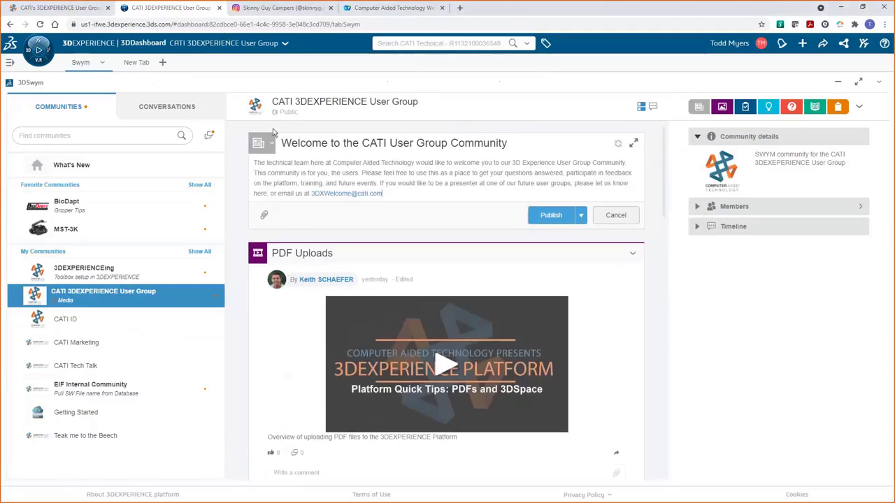
left_click(261, 143)
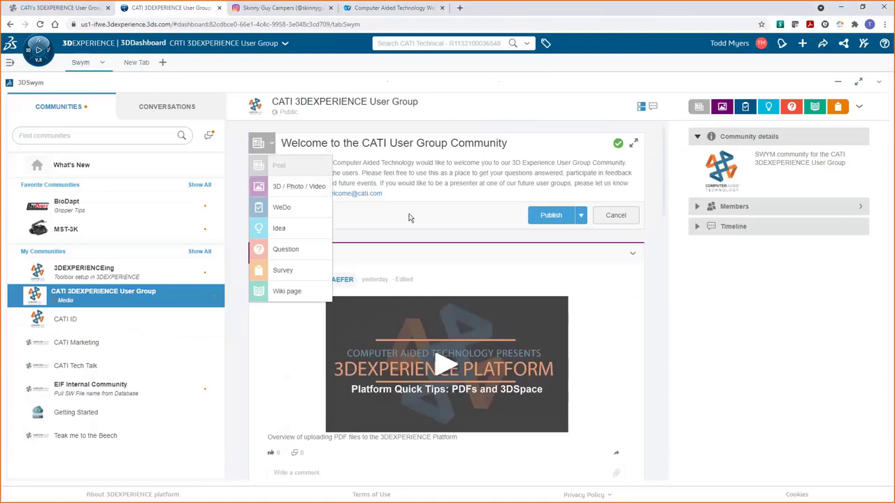
left_click(364, 211)
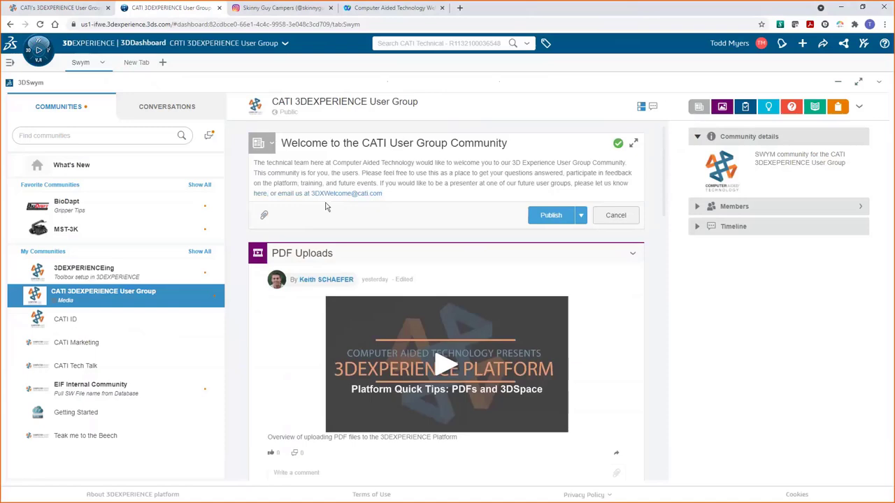
left_click(549, 217)
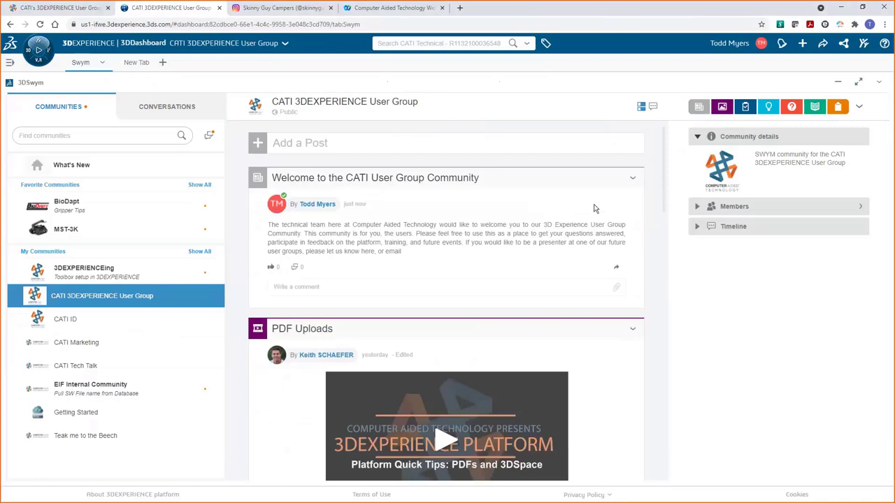
Highlight the welcome post from its options menu
left_click(633, 180)
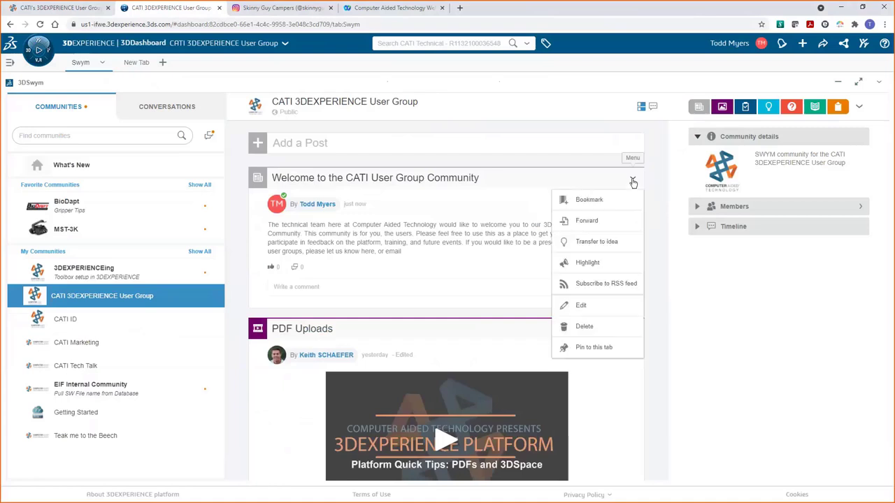
left_click(594, 262)
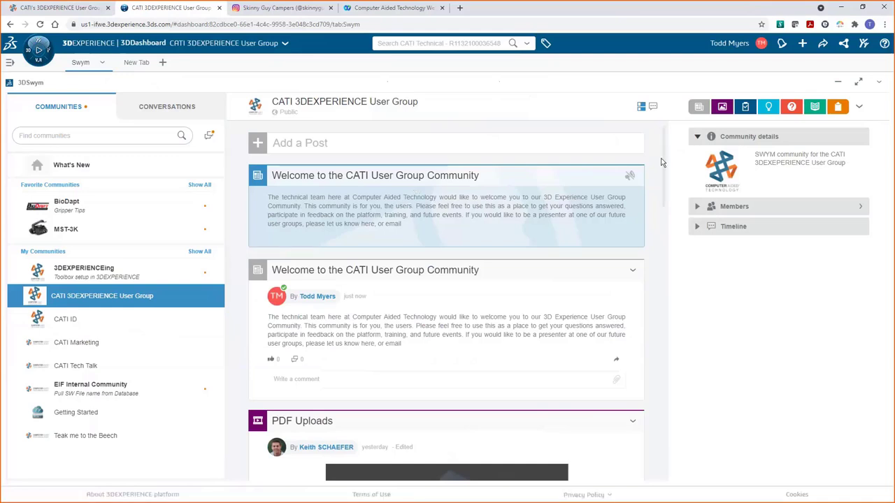
left_click(320, 380)
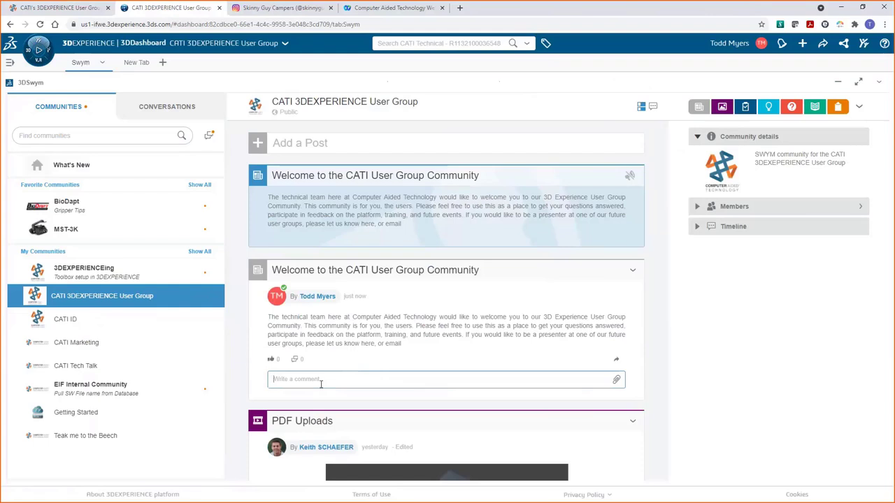
type("@Bob")
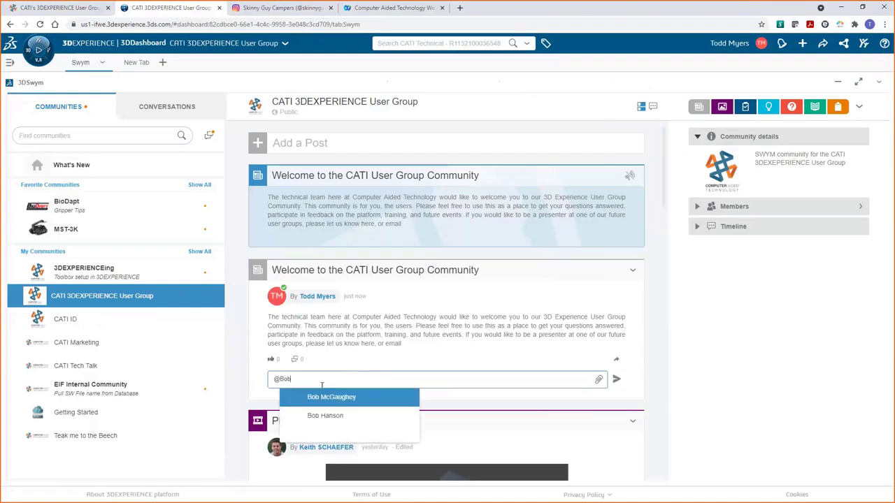
left_click(320, 401)
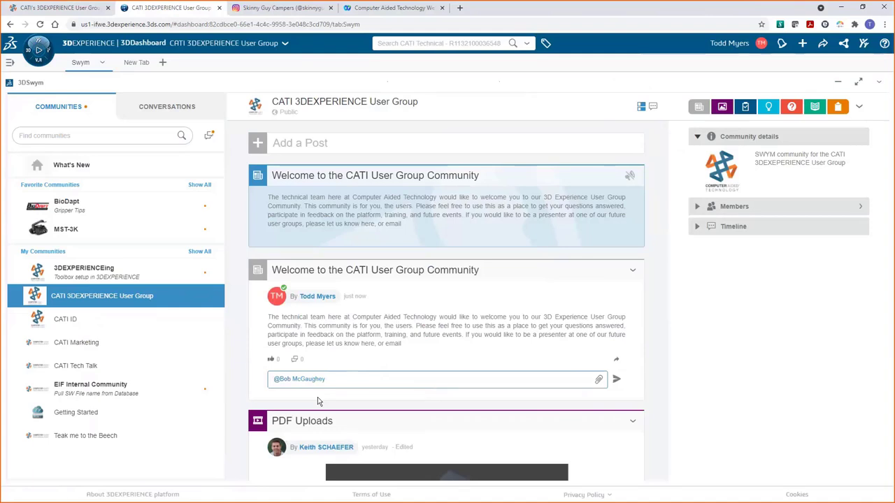
type("can you help with issues .")
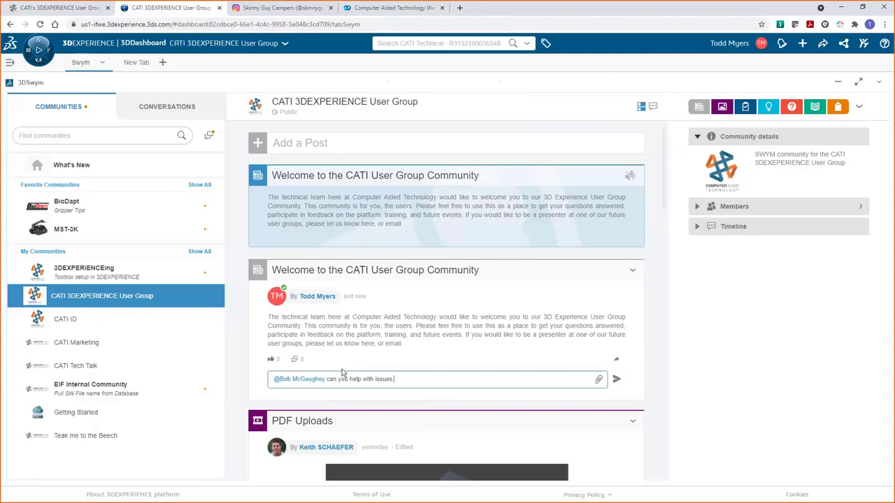
left_click(617, 380)
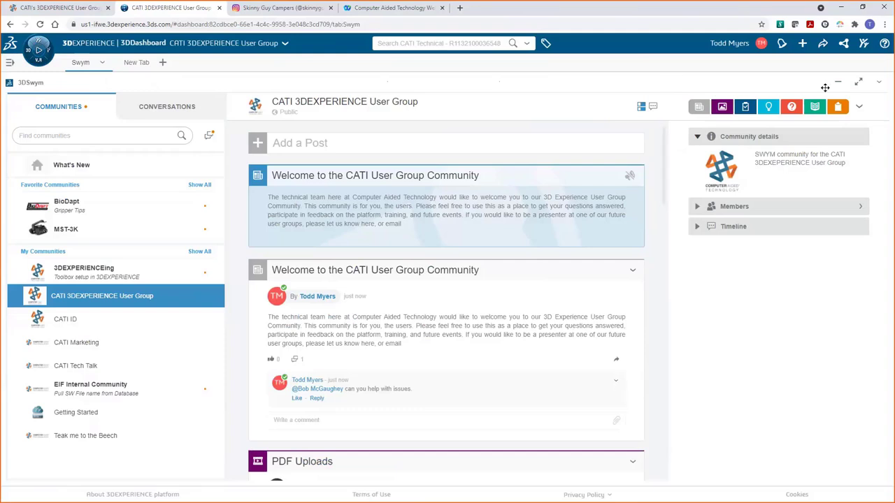
left_click(879, 82)
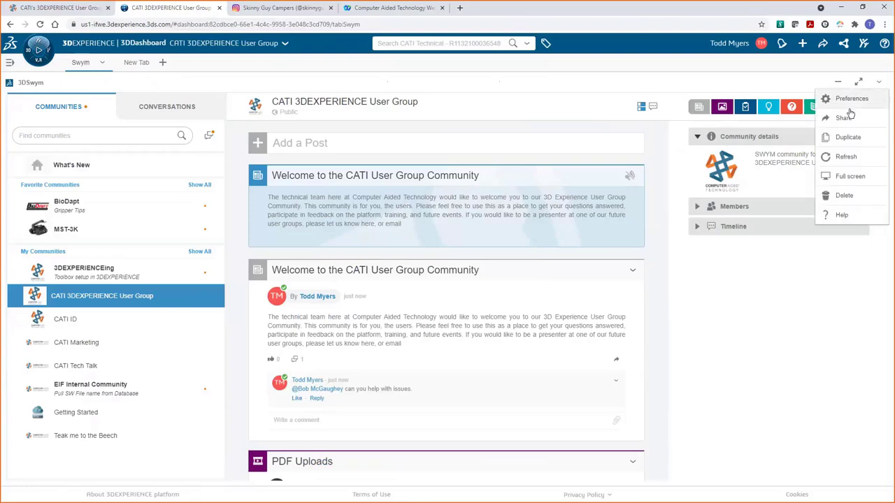
Refresh the feed and open the welcome post from the reply notification
left_click(842, 158)
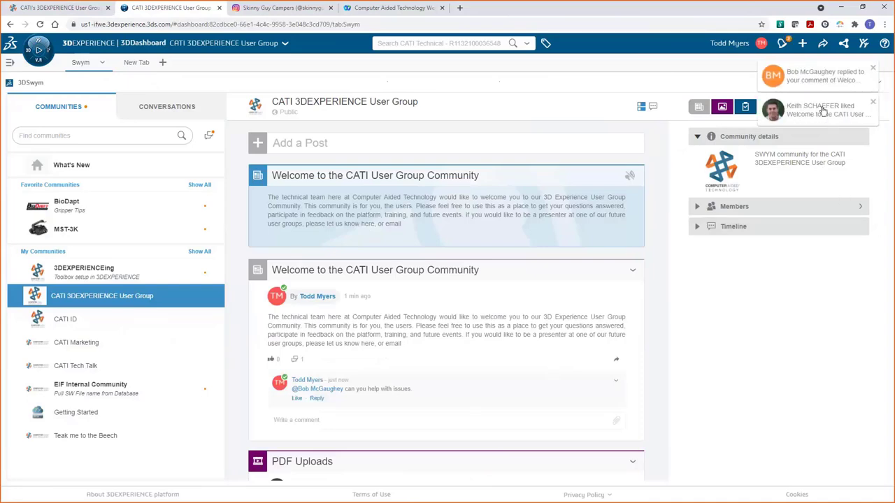
left_click(815, 82)
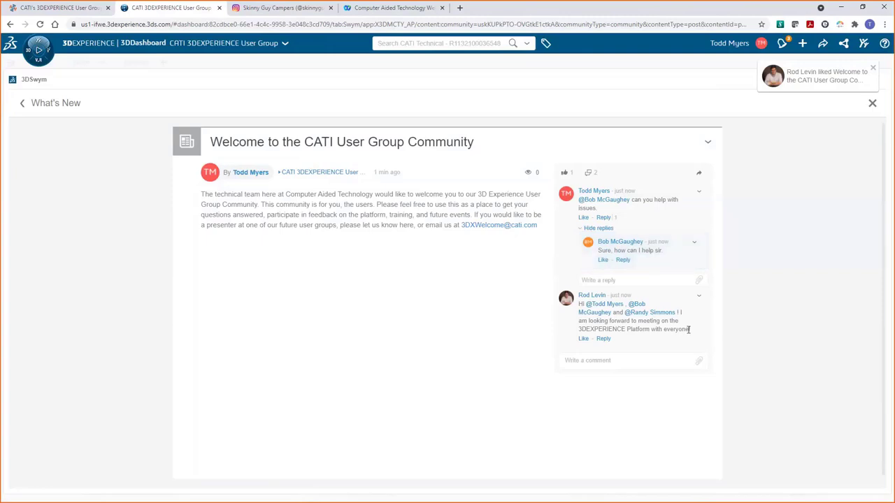
Like the newest comment on the welcome post and go back to the feed
left_click(583, 340)
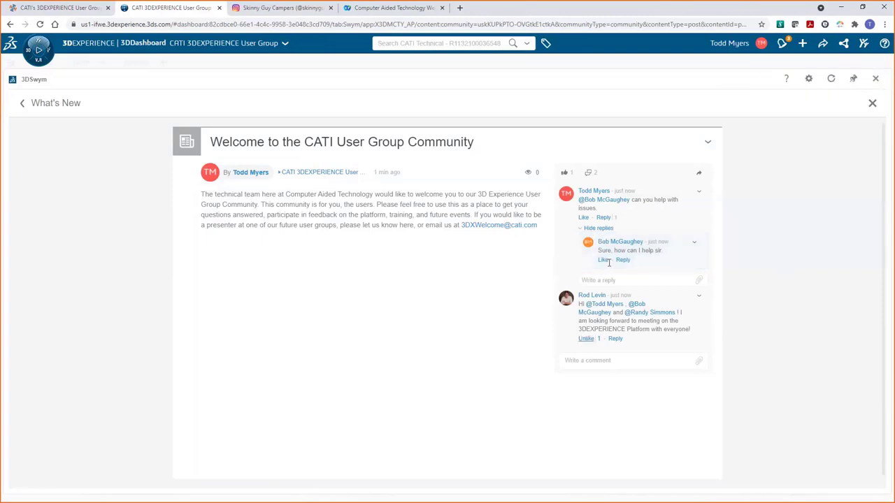
left_click(876, 79)
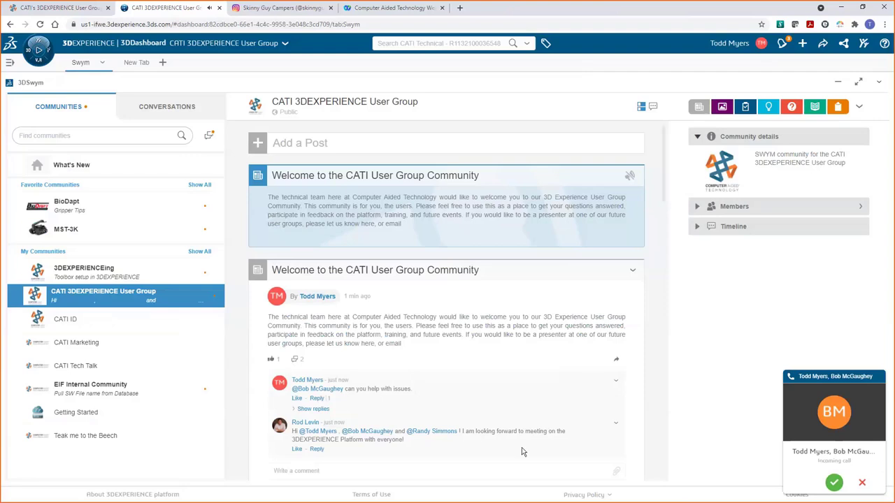
Accept the incoming 3DSwym call and allow microphone access
left_click(836, 484)
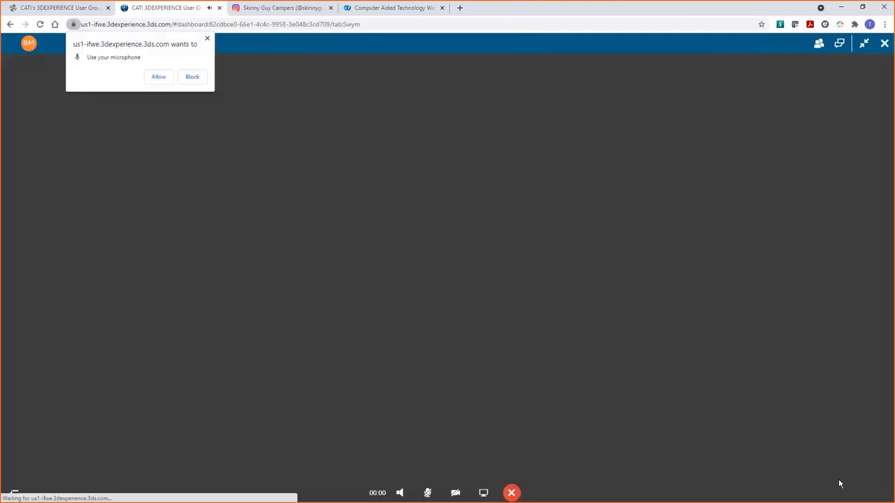
left_click(161, 77)
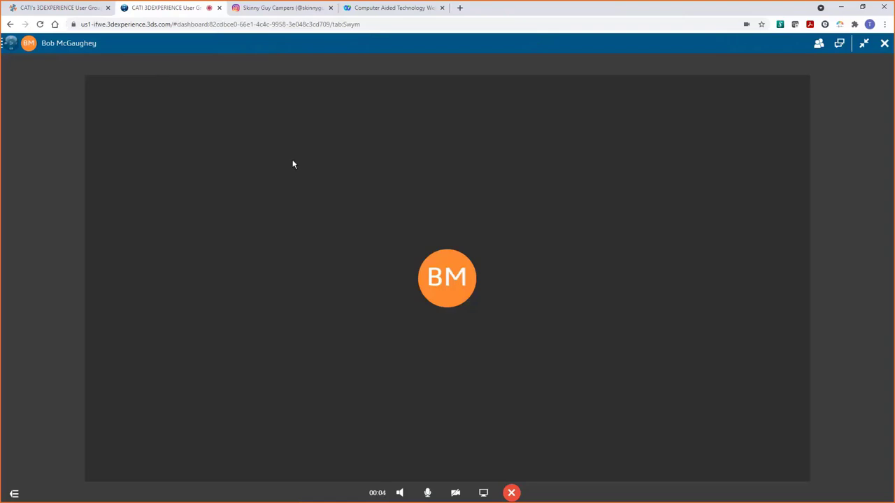